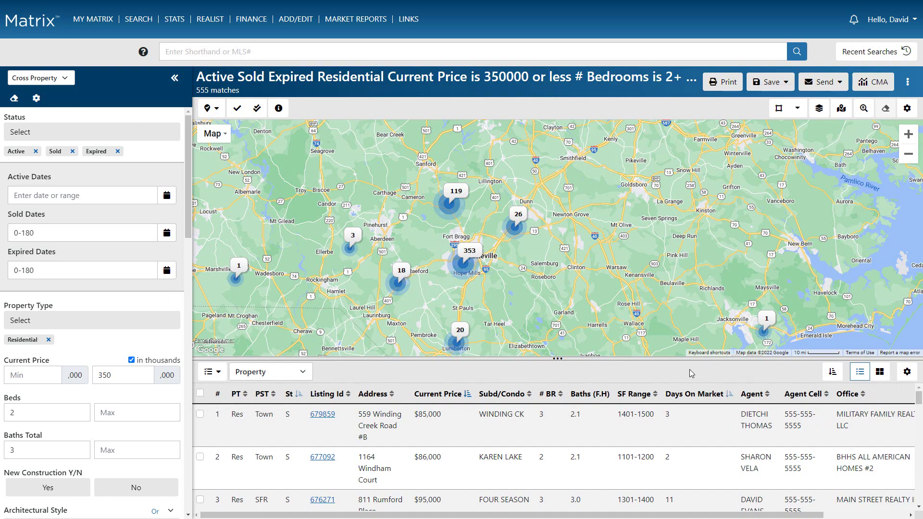
Remove SF Range, Subdivision/Condo, List Office - Link and List Office Phone from the results columns
{"action": "left_click", "coordinate": [908, 372]}
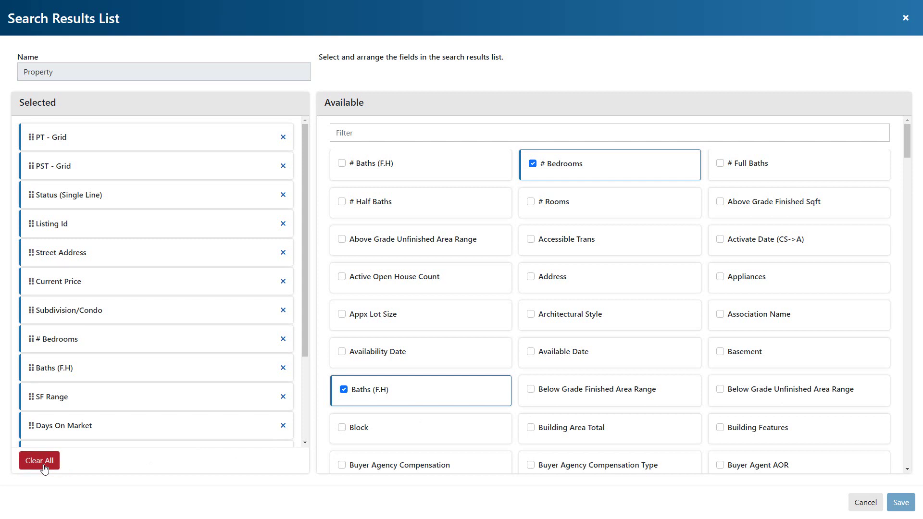
{"action": "left_click", "coordinate": [283, 399]}
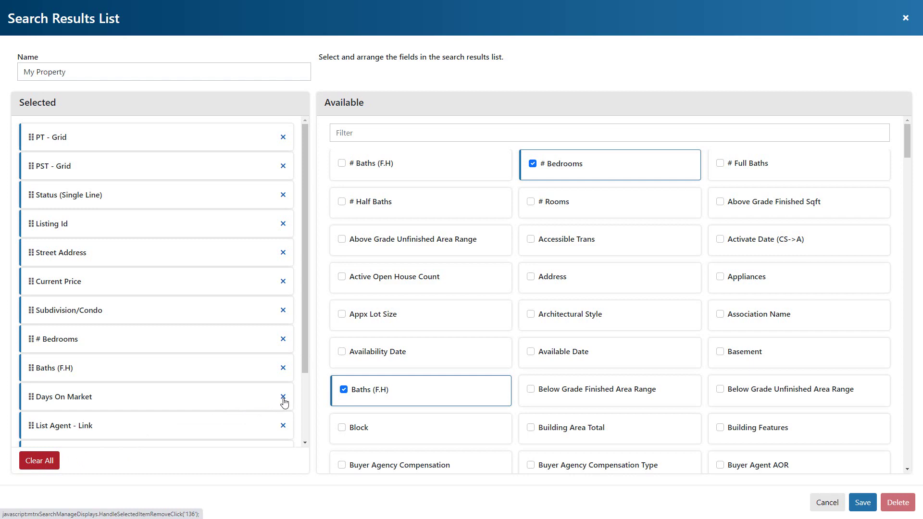
{"action": "left_click", "coordinate": [283, 311]}
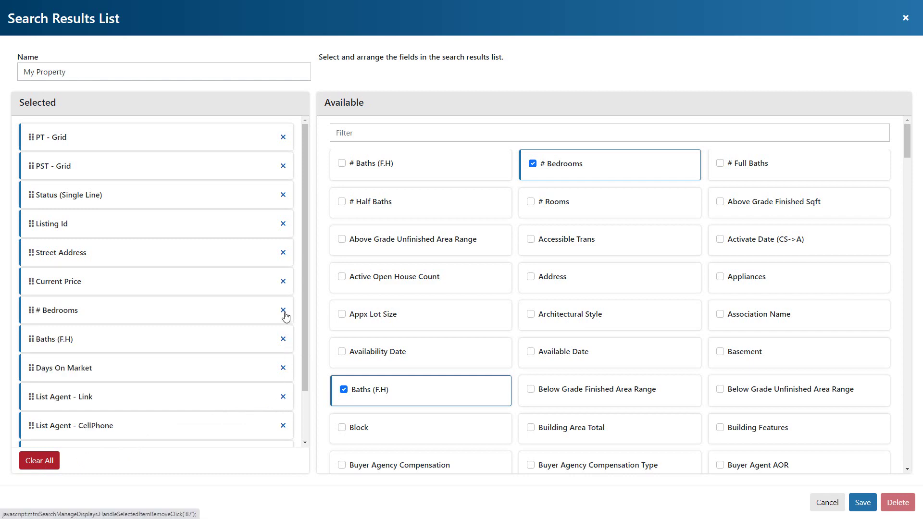
{"action": "left_click_drag", "start_coordinate": [907, 155], "coordinate": [901, 308]}
{"action": "left_click", "coordinate": [720, 292]}
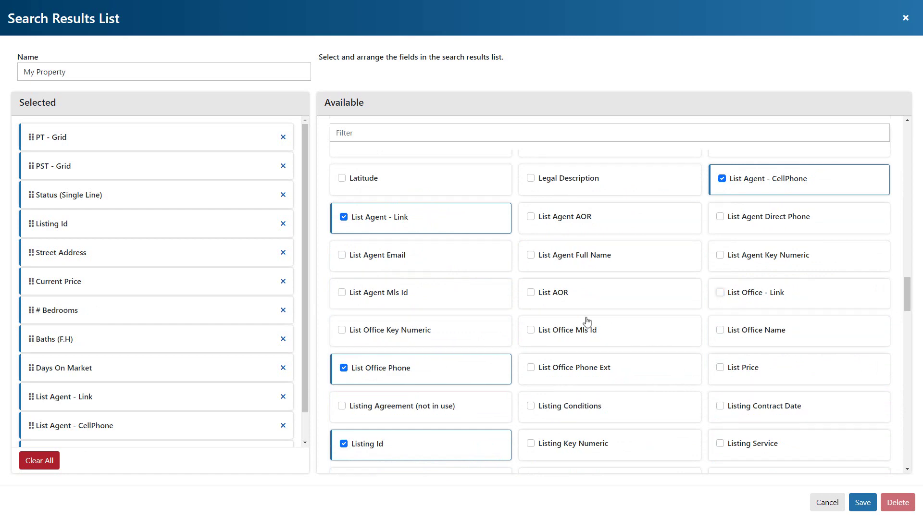
{"action": "left_click", "coordinate": [341, 368]}
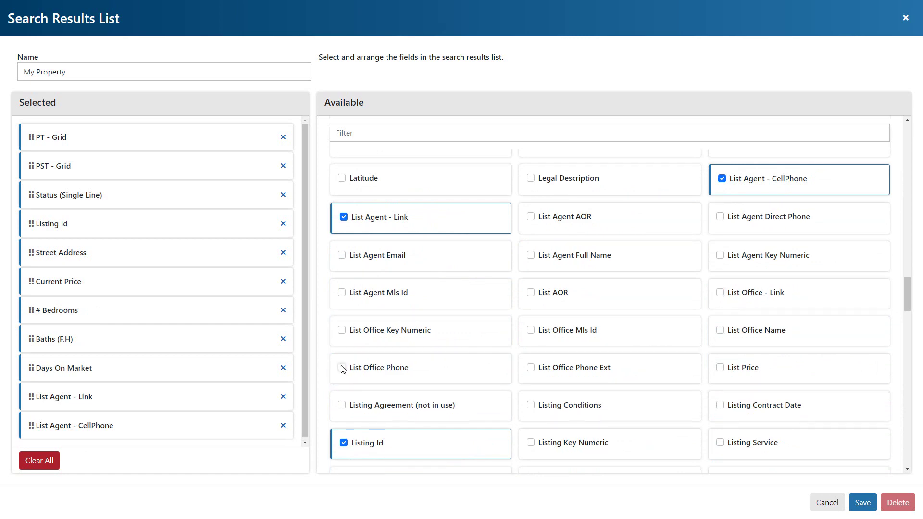
{"action": "left_click_drag", "start_coordinate": [909, 300], "coordinate": [913, 261]}
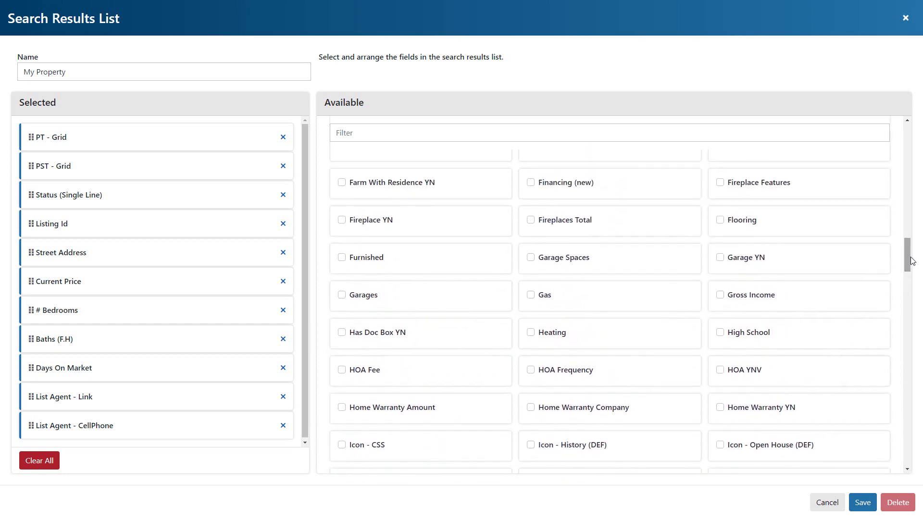
Add Heating and Fireplace YN as columns, placing Fireplace YN right after Street Address
{"action": "left_click", "coordinate": [531, 332]}
{"action": "left_click", "coordinate": [607, 132]}
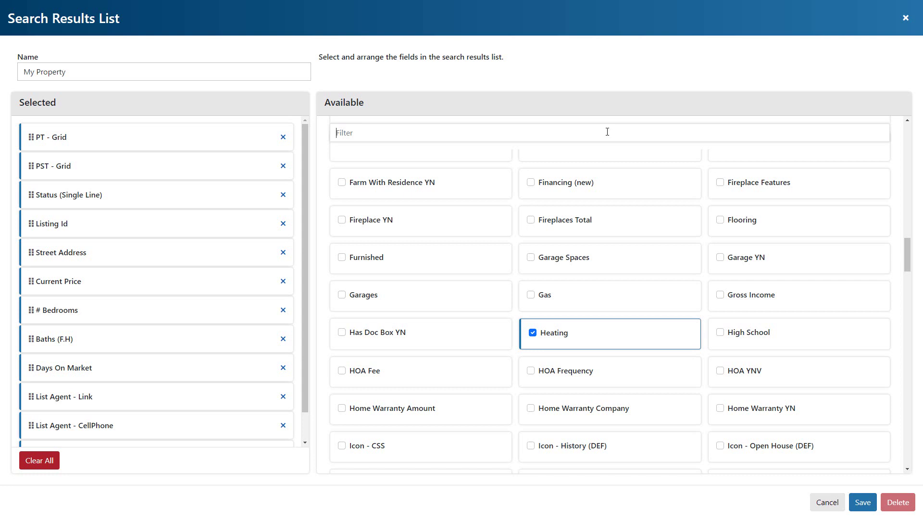
{"action": "type", "text": "fire"}
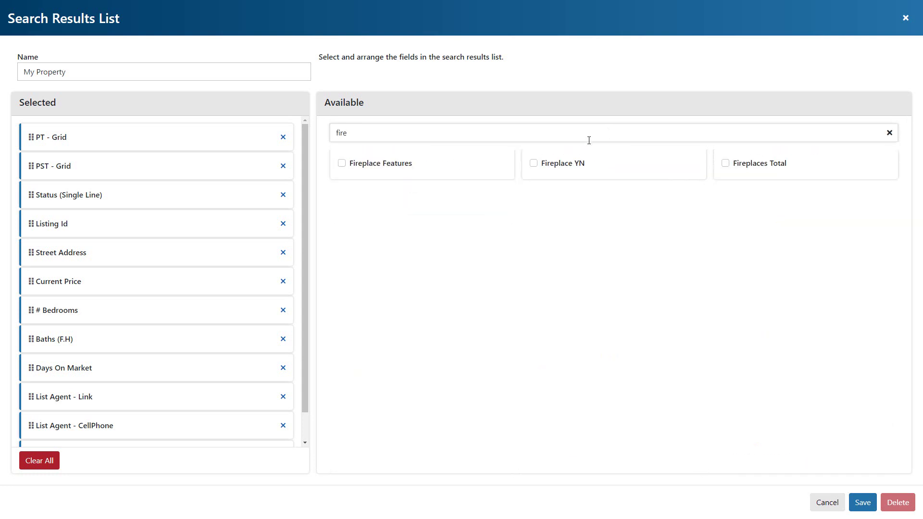
{"action": "left_click", "coordinate": [535, 165]}
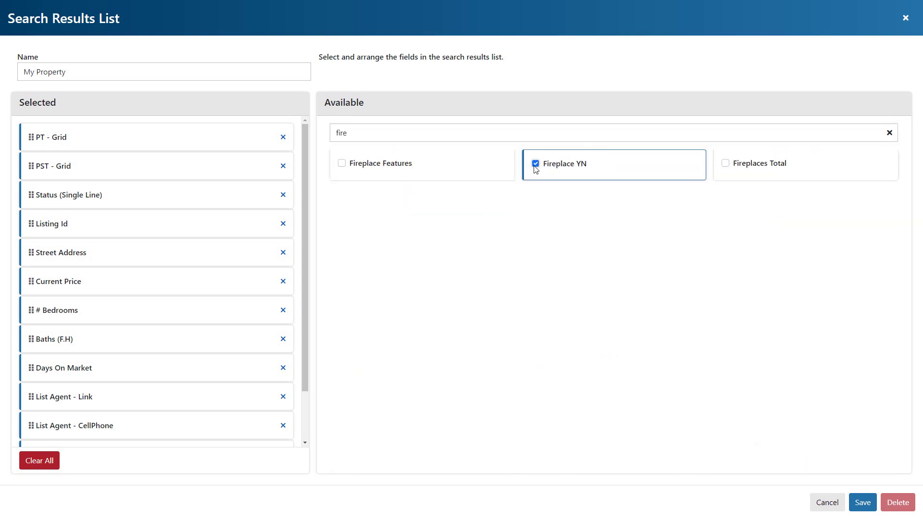
{"action": "left_click_drag", "start_coordinate": [305, 320], "coordinate": [302, 387]}
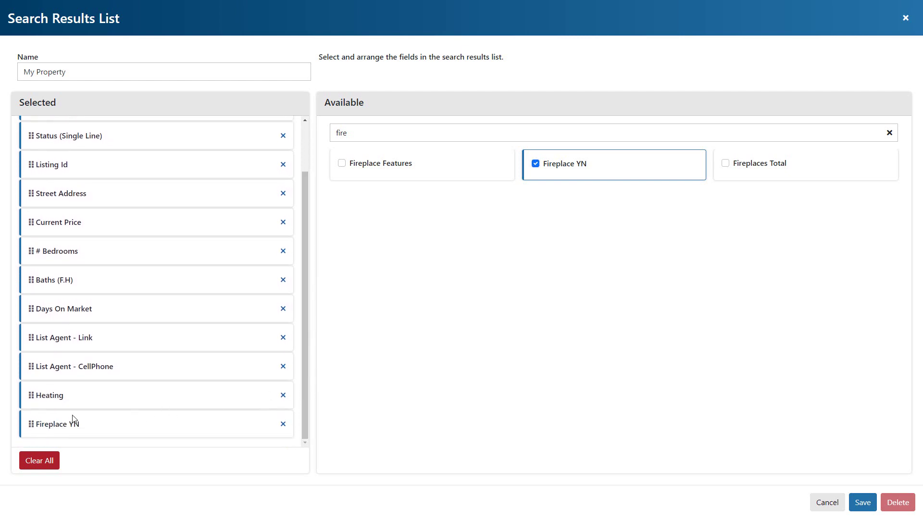
{"action": "left_click_drag", "start_coordinate": [31, 430], "coordinate": [31, 227]}
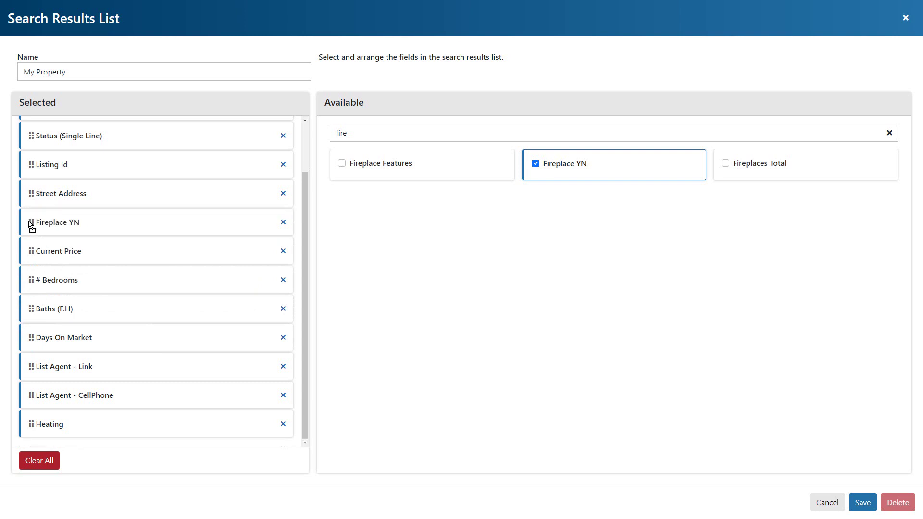
Rename the display to 'My Custom Display' and save the layout
{"action": "double_click", "coordinate": [50, 72]}
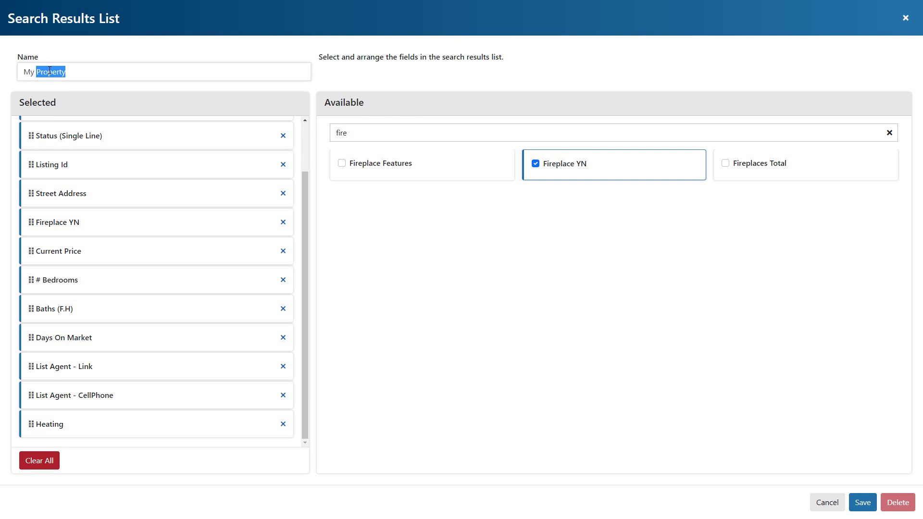
{"action": "type", "text": "Custom Display"}
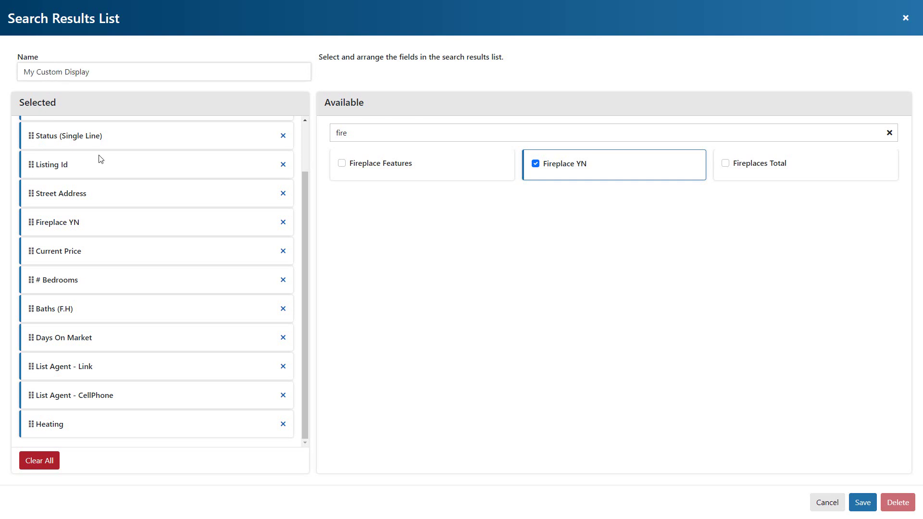
{"action": "left_click", "coordinate": [863, 508]}
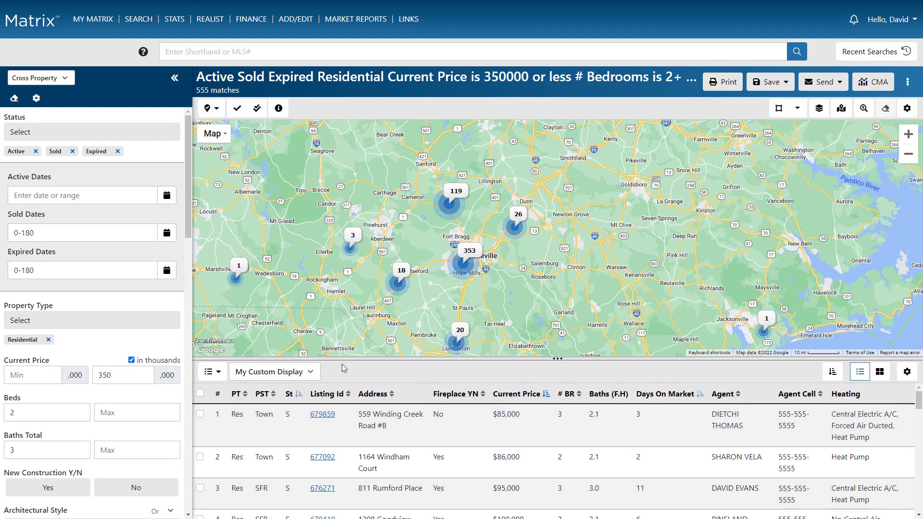
Check the saved display in the dropdown and column setup, closing both without changes
{"action": "left_click", "coordinate": [311, 370]}
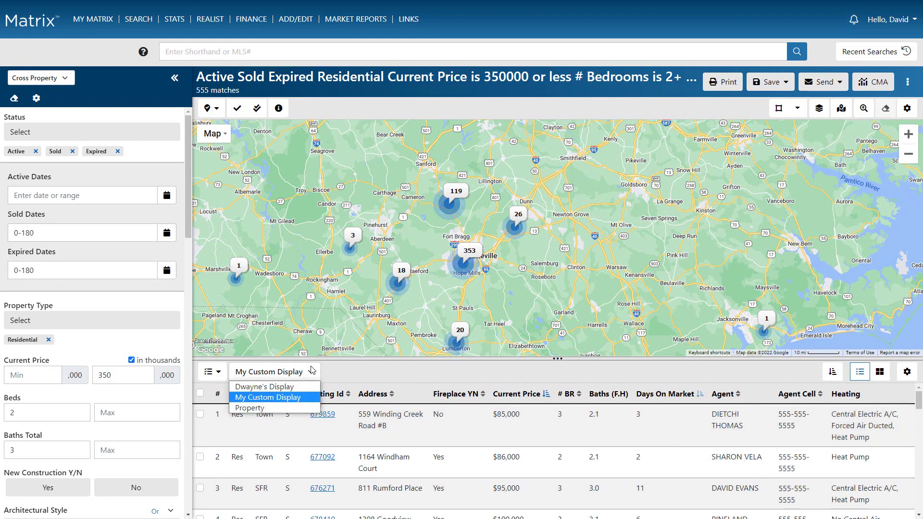
{"action": "left_click", "coordinate": [311, 370]}
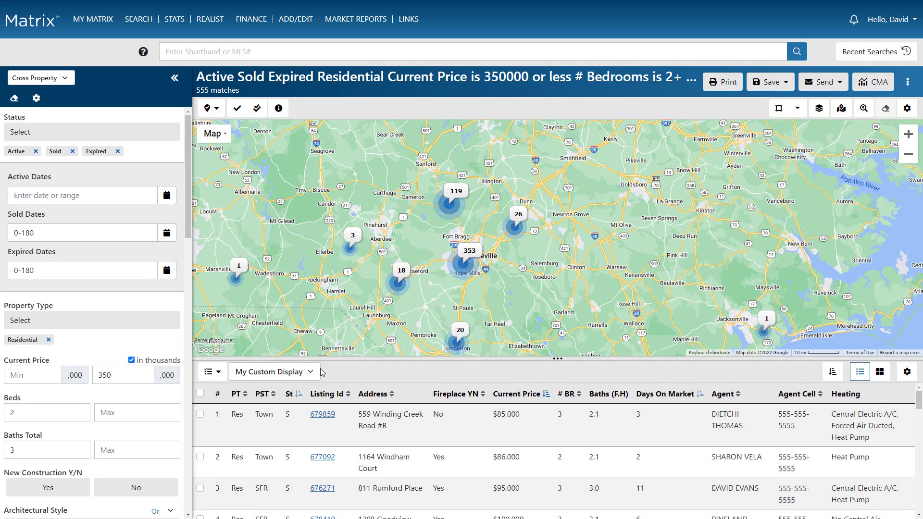
{"action": "left_click", "coordinate": [908, 373]}
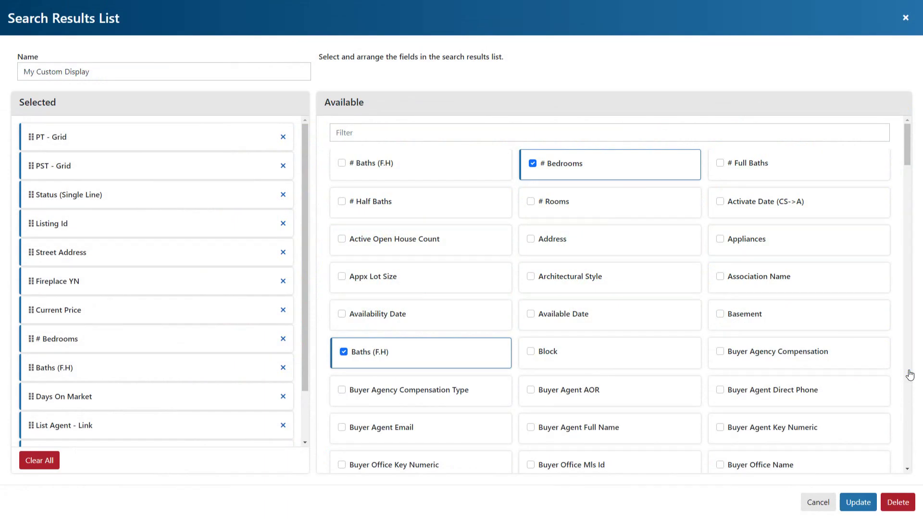
{"action": "left_click", "coordinate": [807, 502]}
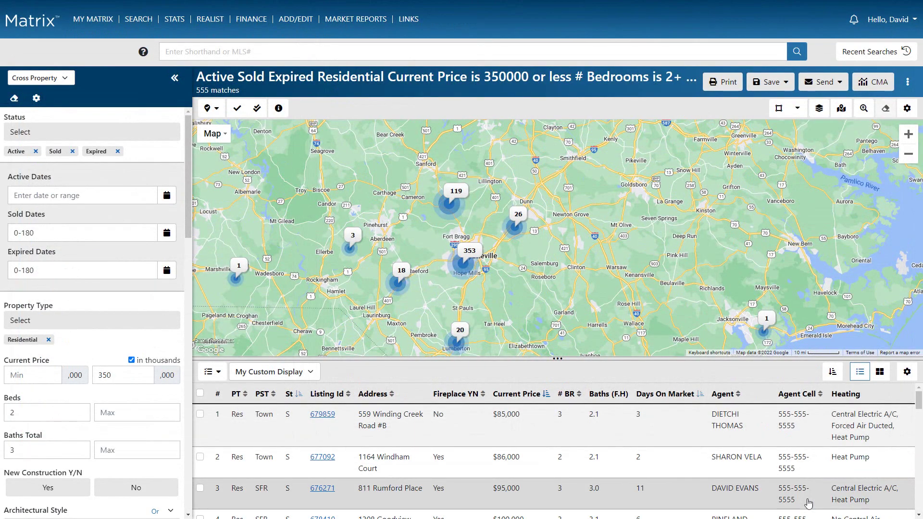
Sort by Status, then Current Price, then # Bedrooms, removing Days On Market, City and Available Date
{"action": "left_click", "coordinate": [833, 372]}
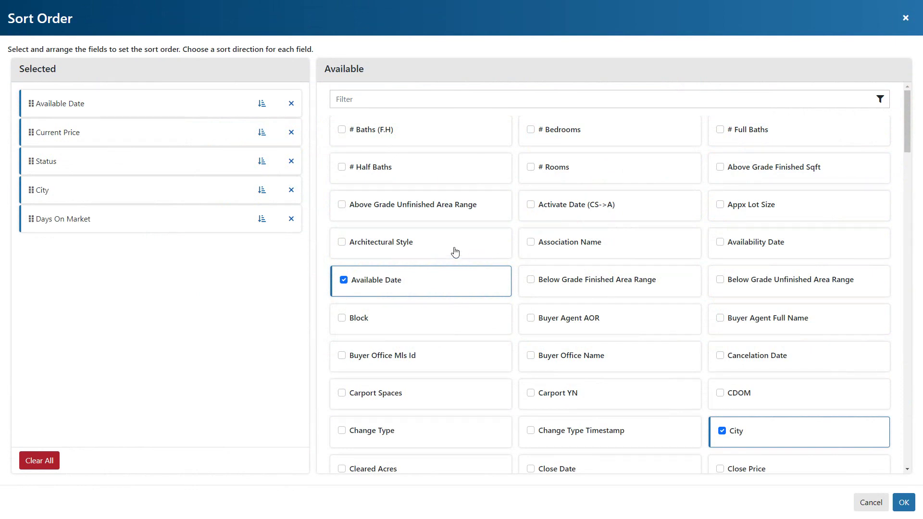
{"action": "left_click", "coordinate": [291, 219]}
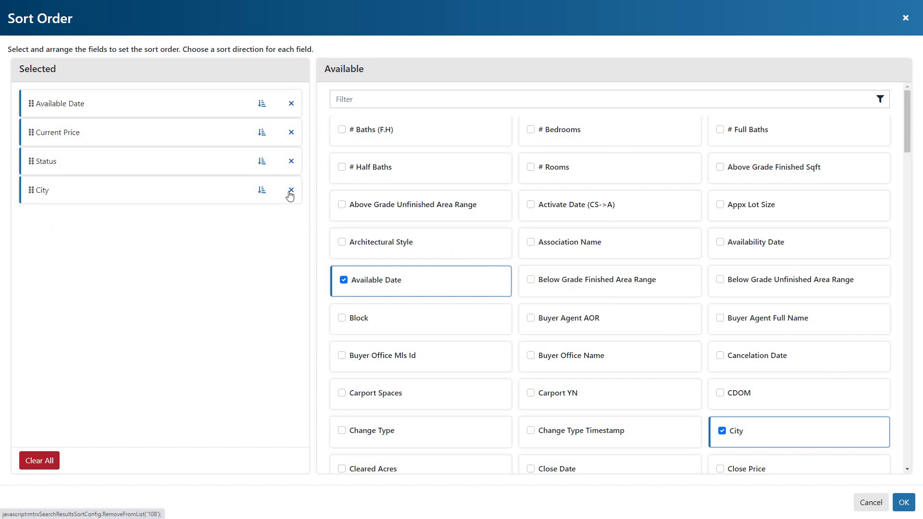
{"action": "left_click", "coordinate": [291, 190]}
{"action": "left_click", "coordinate": [292, 106]}
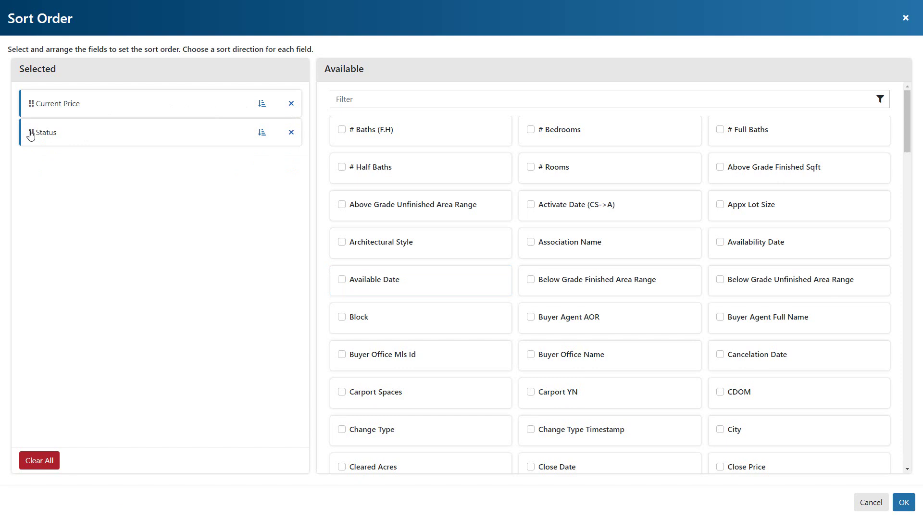
{"action": "left_click_drag", "start_coordinate": [29, 132], "coordinate": [34, 107]}
{"action": "left_click", "coordinate": [532, 130]}
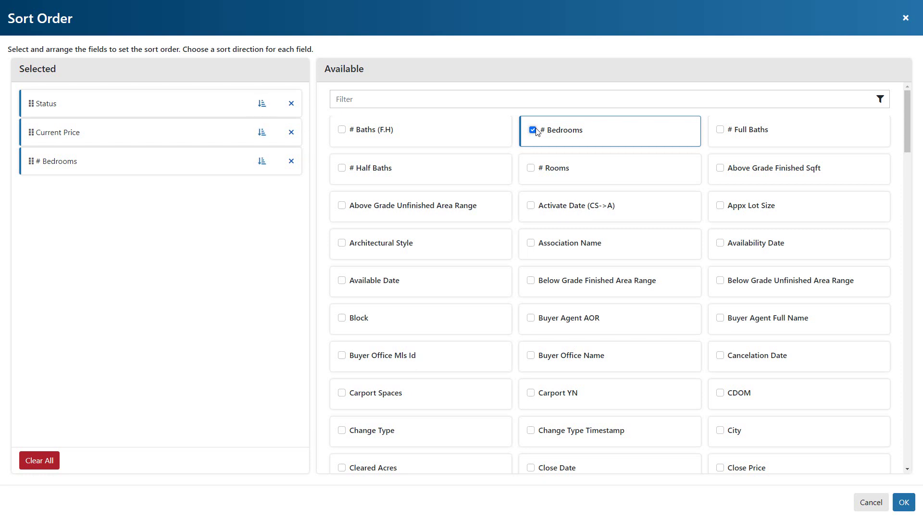
Make Current Price sort descending and apply the sort order
{"action": "left_click", "coordinate": [262, 134]}
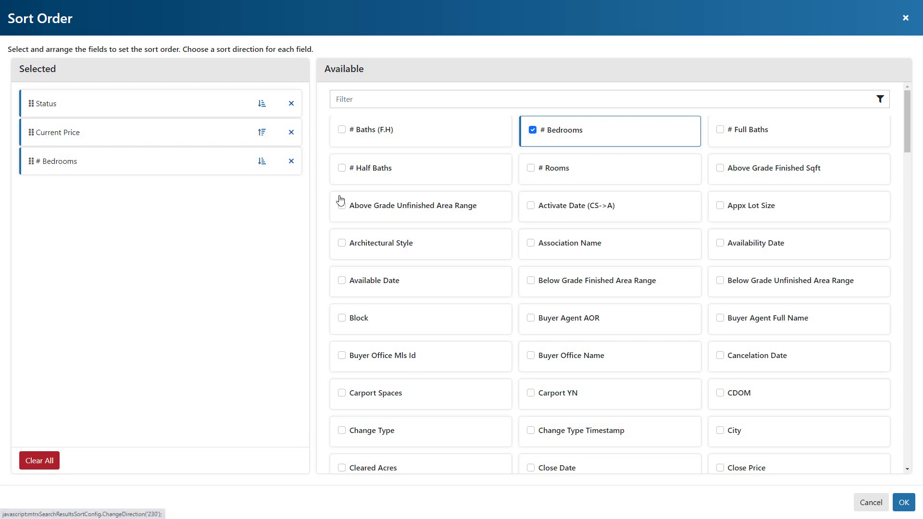
{"action": "left_click", "coordinate": [902, 505]}
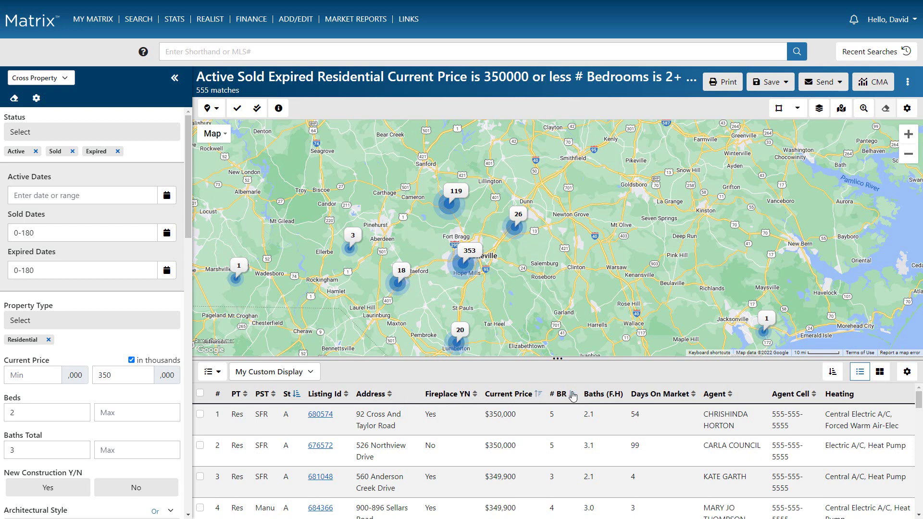
{"action": "left_click", "coordinate": [297, 397]}
{"action": "left_click", "coordinate": [297, 398]}
{"action": "left_click", "coordinate": [212, 371]}
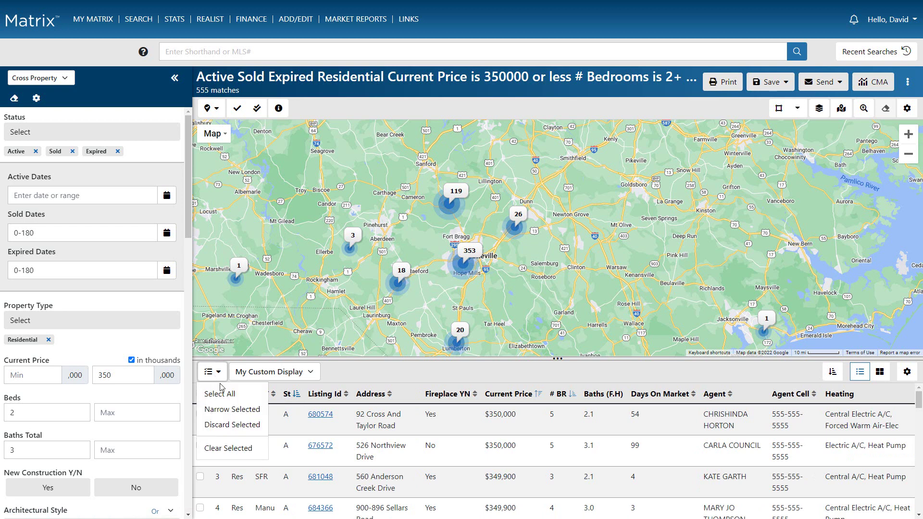
{"action": "left_click", "coordinate": [220, 394]}
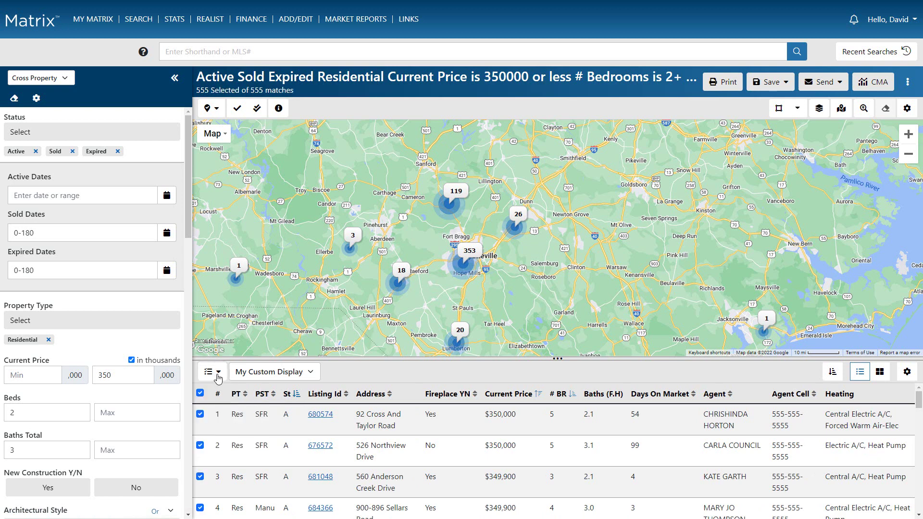
{"action": "left_click", "coordinate": [215, 376]}
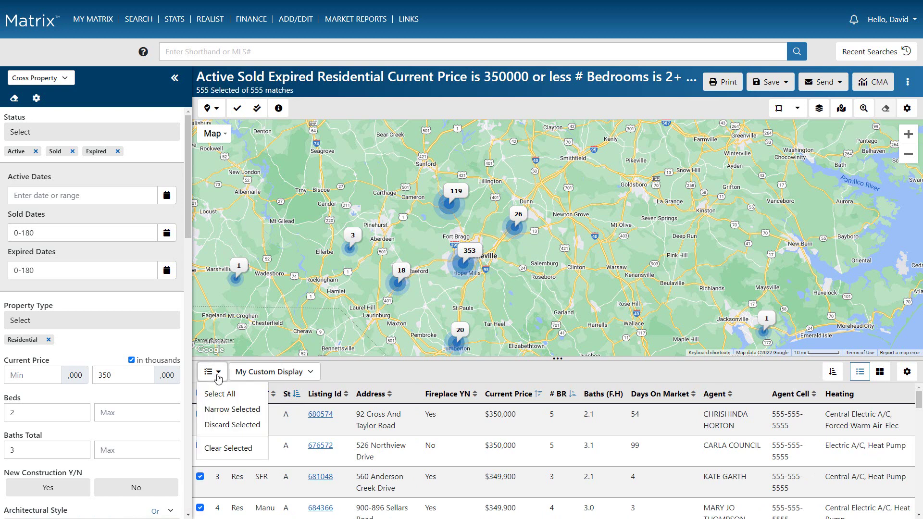
{"action": "left_click", "coordinate": [227, 449]}
{"action": "left_click", "coordinate": [200, 445]}
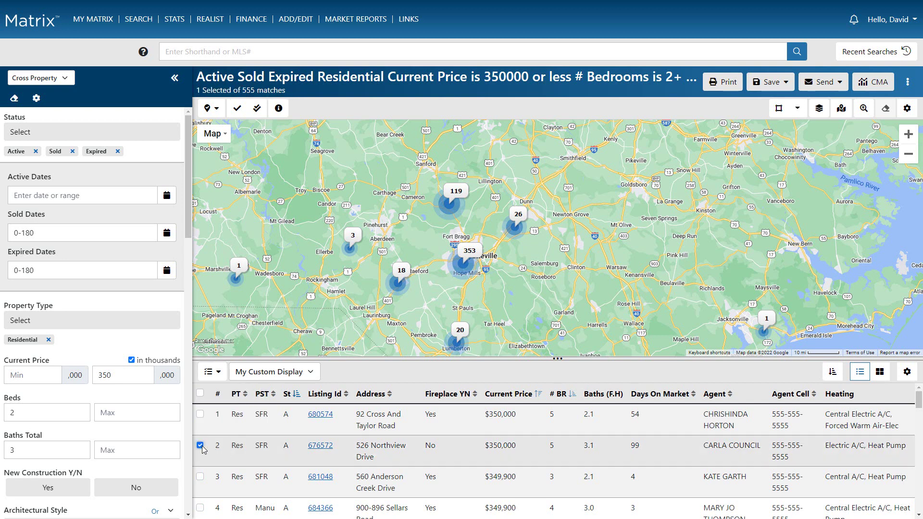
{"action": "left_click", "coordinate": [201, 414]}
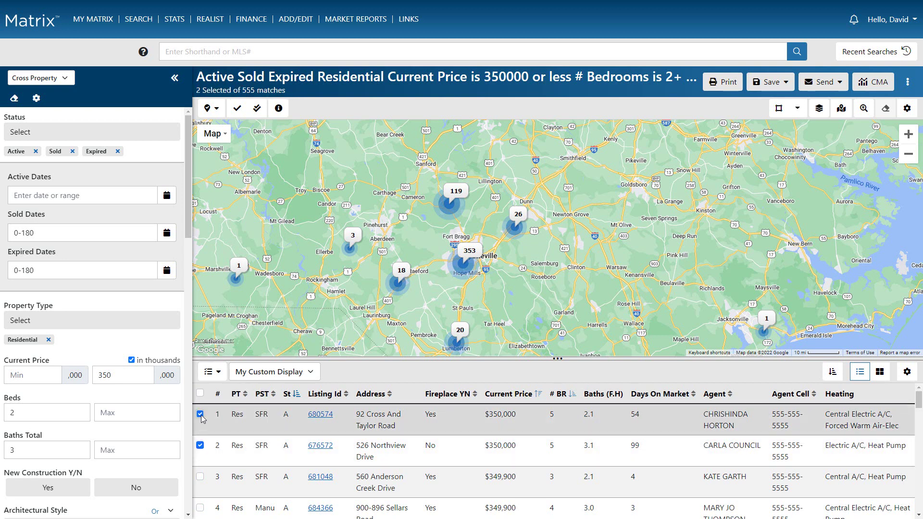
{"action": "left_click", "coordinate": [217, 375]}
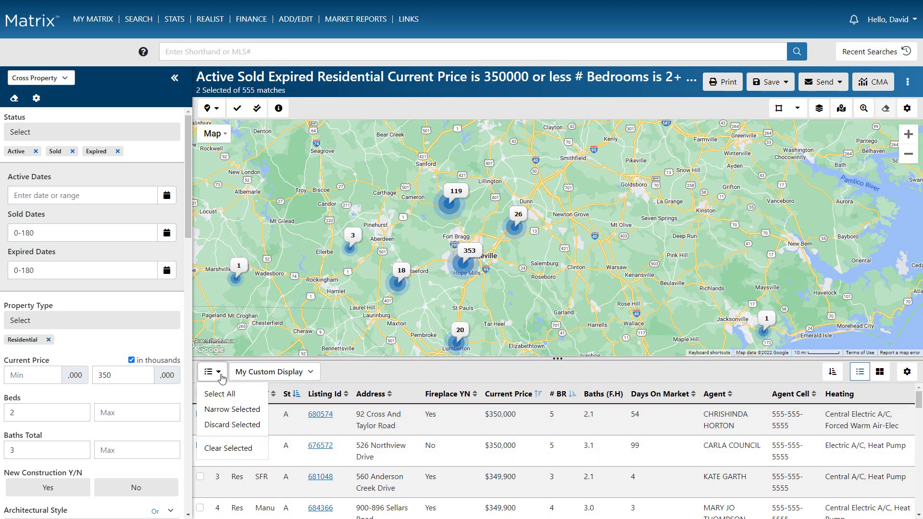
{"action": "left_click", "coordinate": [230, 410]}
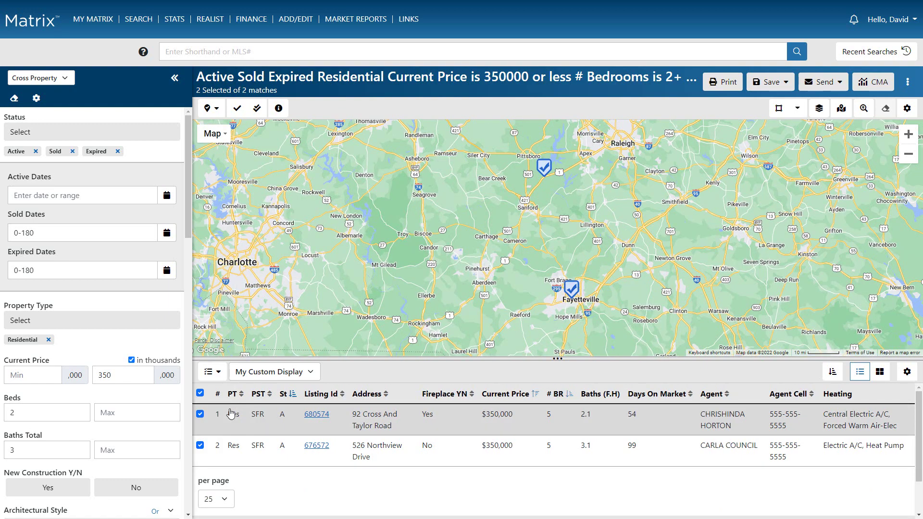
{"action": "left_click", "coordinate": [217, 374]}
{"action": "left_click", "coordinate": [231, 450]}
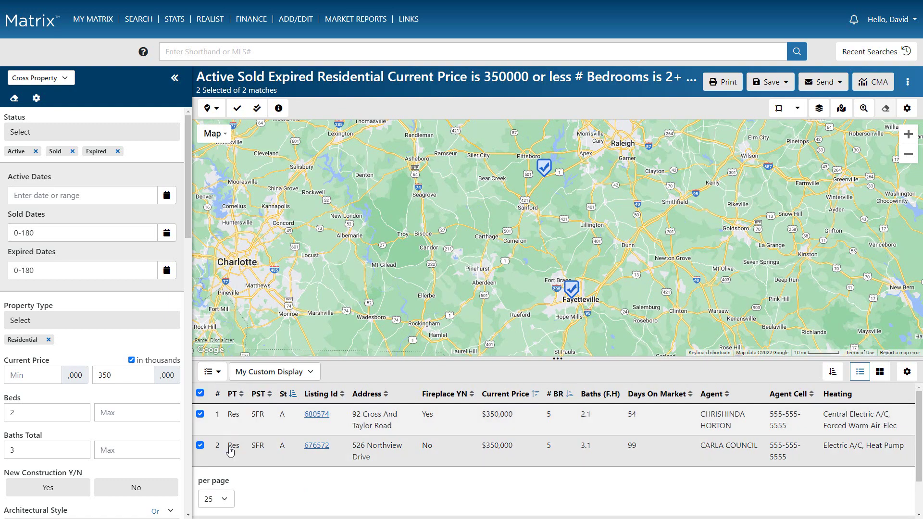
{"action": "left_click", "coordinate": [209, 377]}
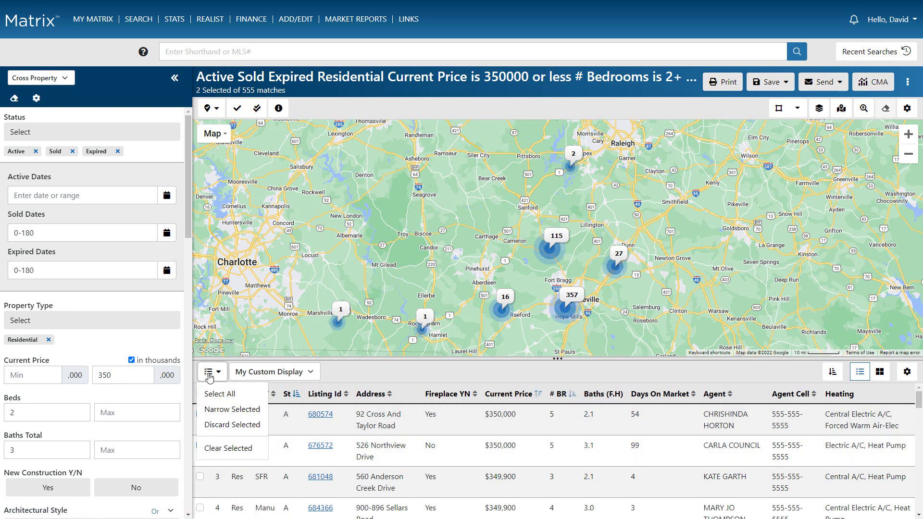
{"action": "left_click", "coordinate": [221, 424]}
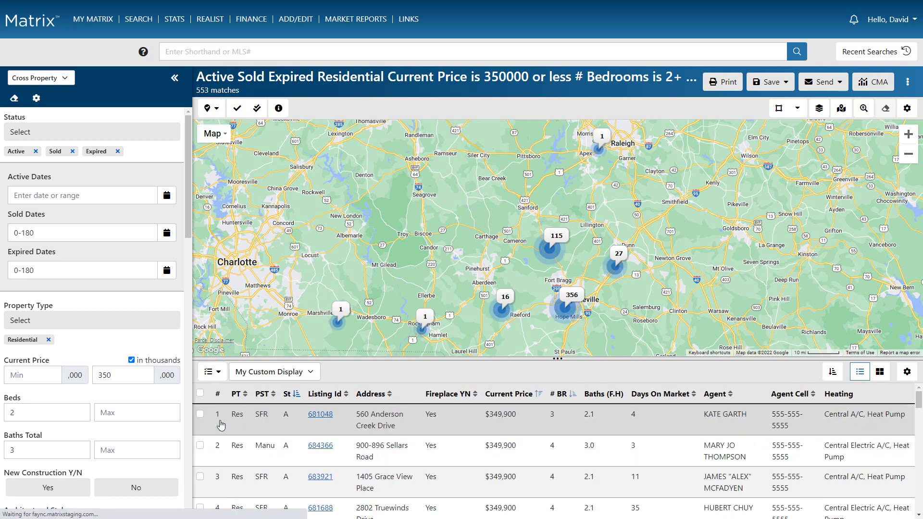
{"action": "left_click", "coordinate": [209, 371]}
{"action": "left_click", "coordinate": [230, 447]}
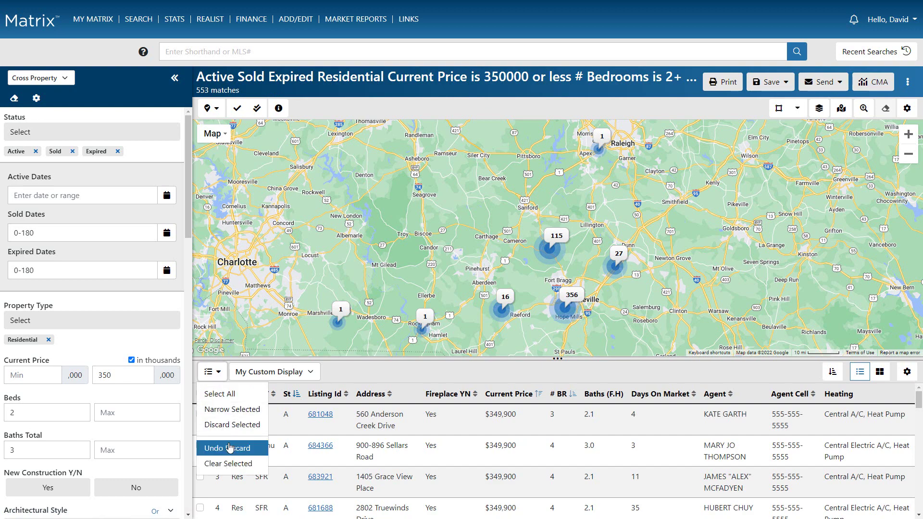
Hide the search form and map, then preview 125 Falling Water Road's $340,900 listing summary
{"action": "left_click", "coordinate": [175, 79]}
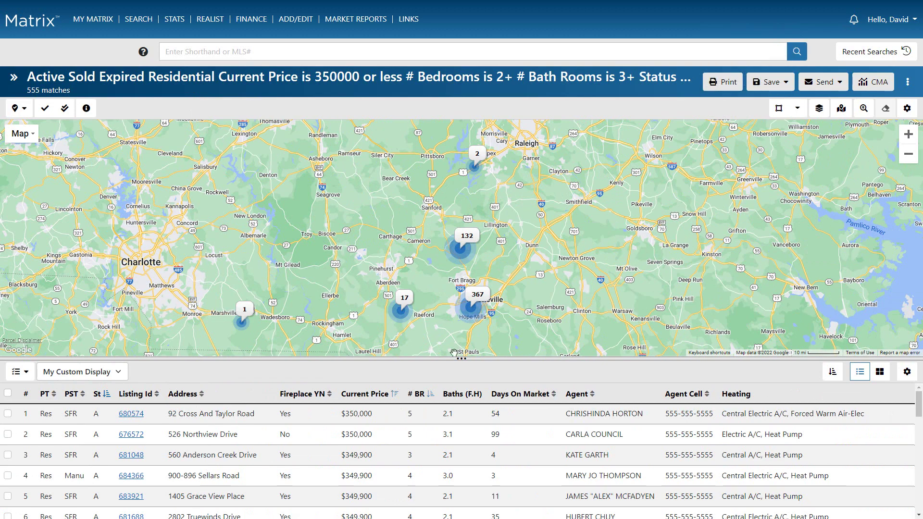
{"action": "left_click_drag", "start_coordinate": [456, 360], "coordinate": [488, 98]}
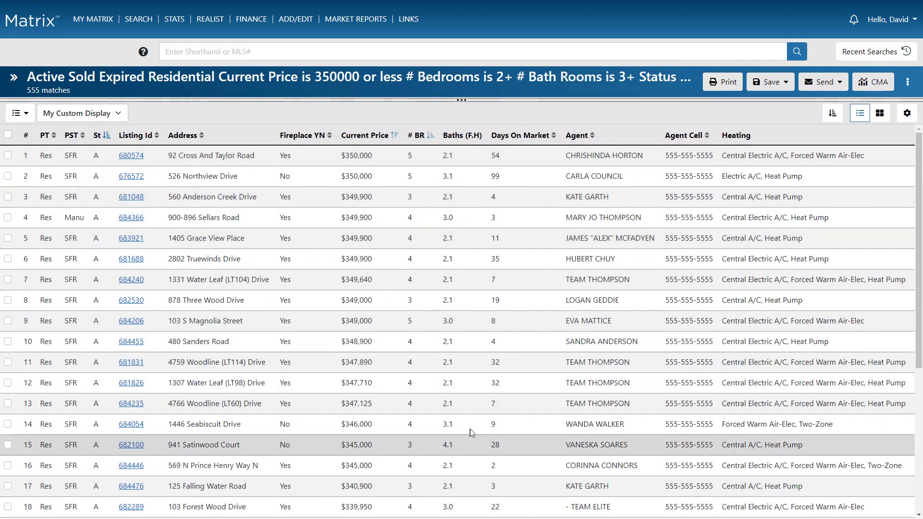
{"action": "left_click", "coordinate": [472, 483]}
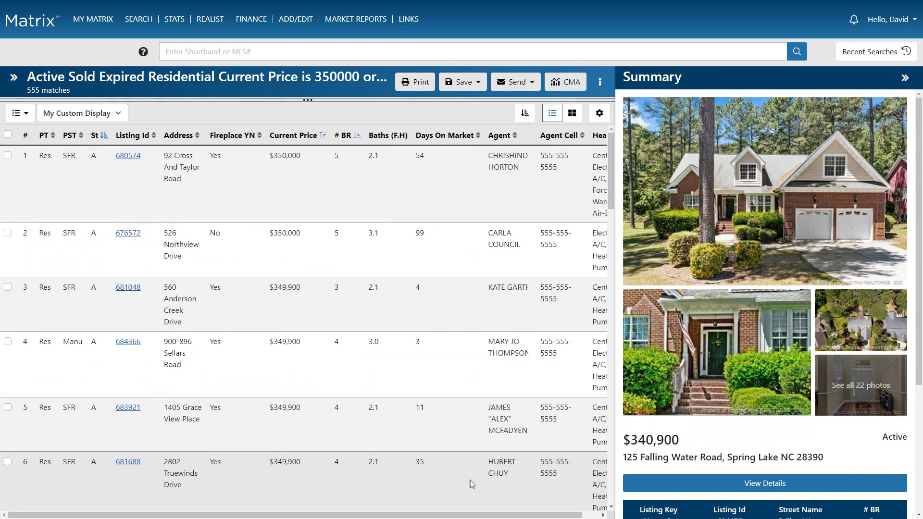
{"action": "scroll", "coordinate": [634, 422], "scroll_direction": "down", "scroll_amount": 3}
{"action": "scroll", "coordinate": [634, 421], "scroll_direction": "up", "scroll_amount": 2}
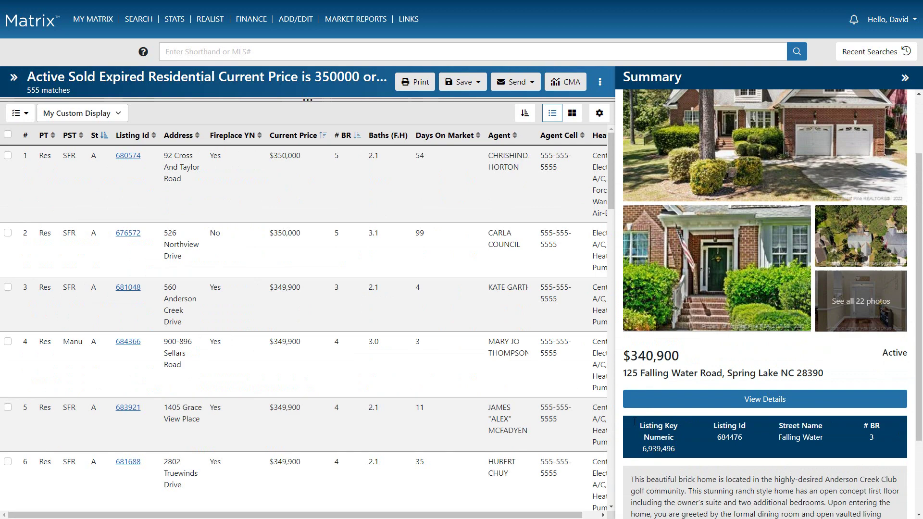
{"action": "scroll", "coordinate": [634, 421], "scroll_direction": "up", "scroll_amount": 2}
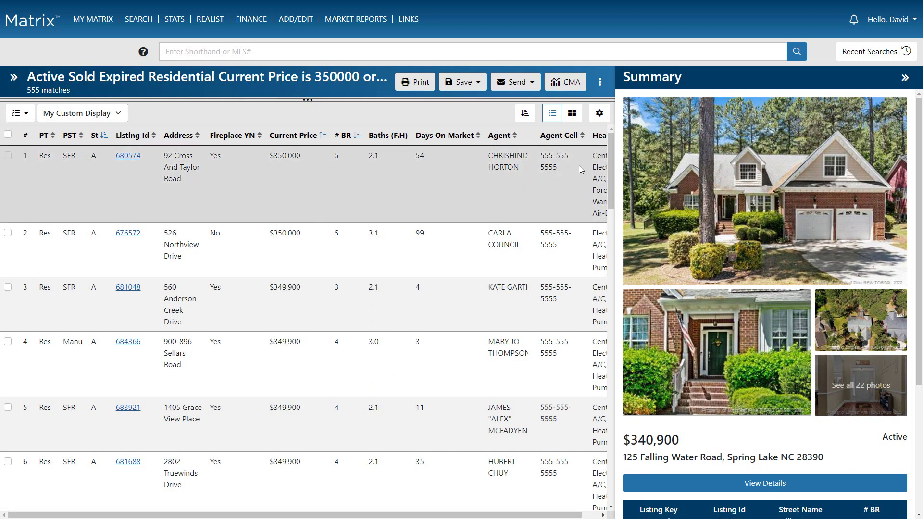
{"action": "left_click", "coordinate": [570, 116]}
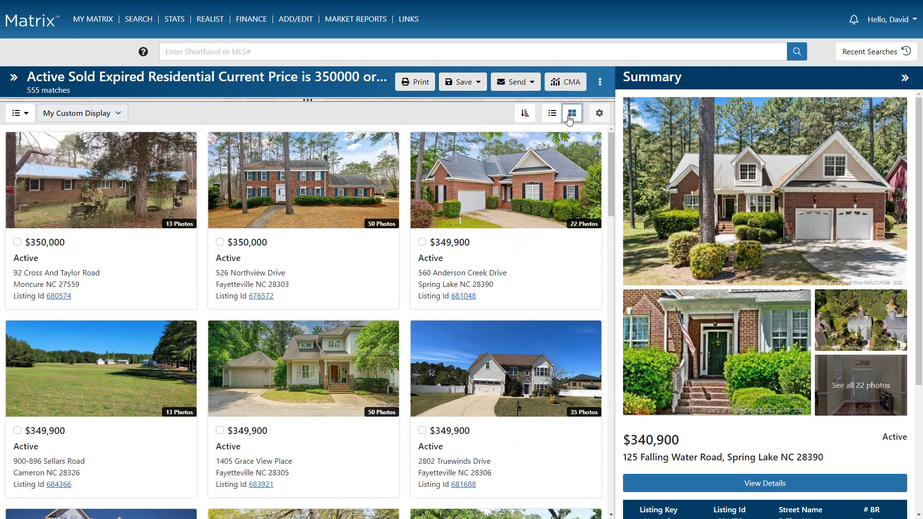
{"action": "left_click", "coordinate": [564, 173]}
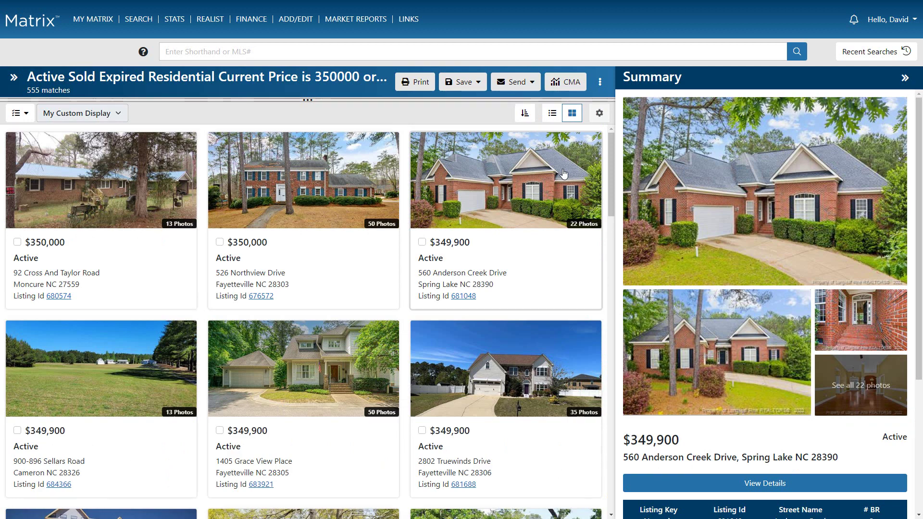
{"action": "left_click", "coordinate": [564, 173]}
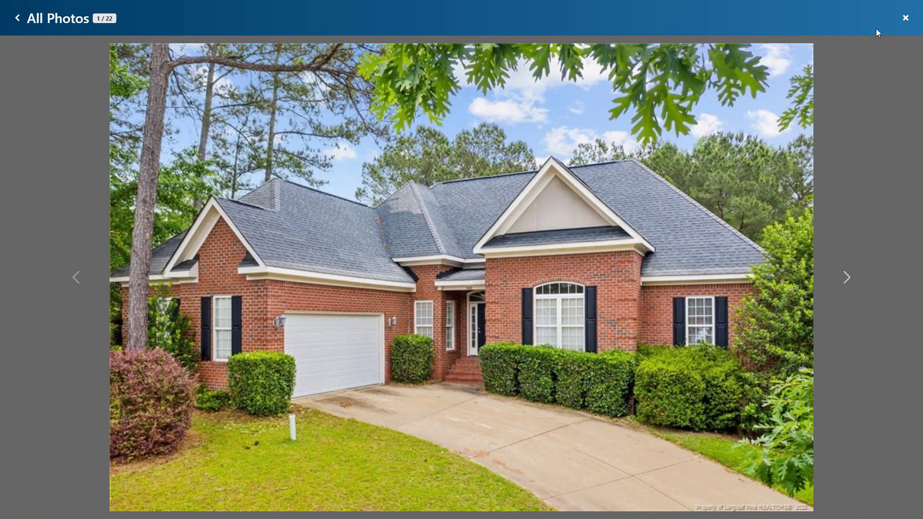
{"action": "left_click", "coordinate": [906, 18]}
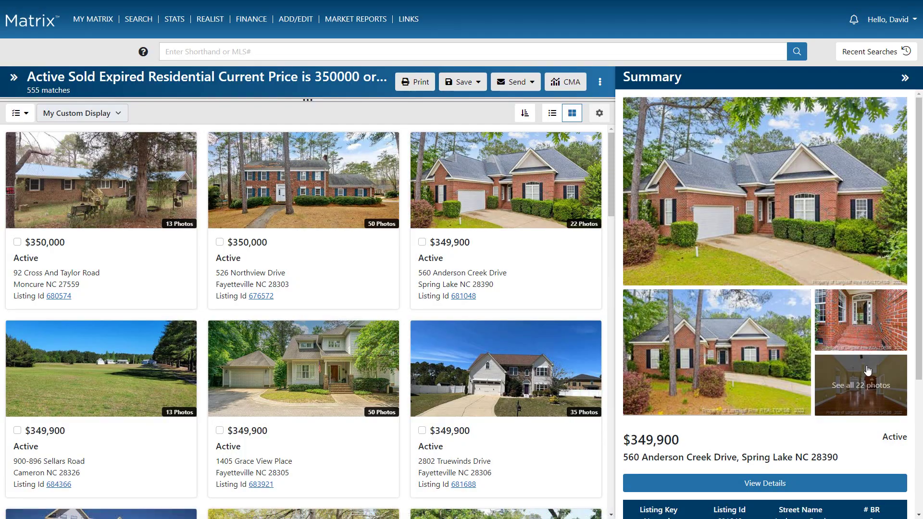
{"action": "left_click", "coordinate": [868, 373]}
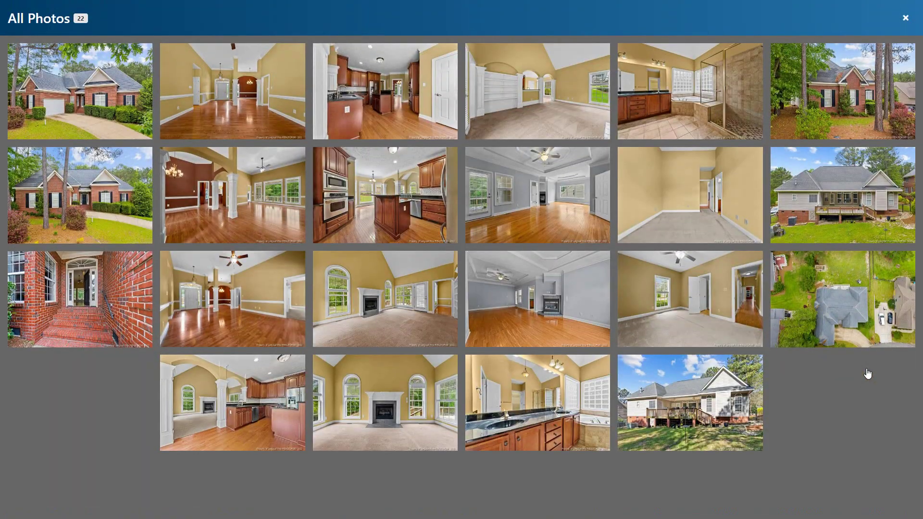
{"action": "left_click", "coordinate": [904, 19]}
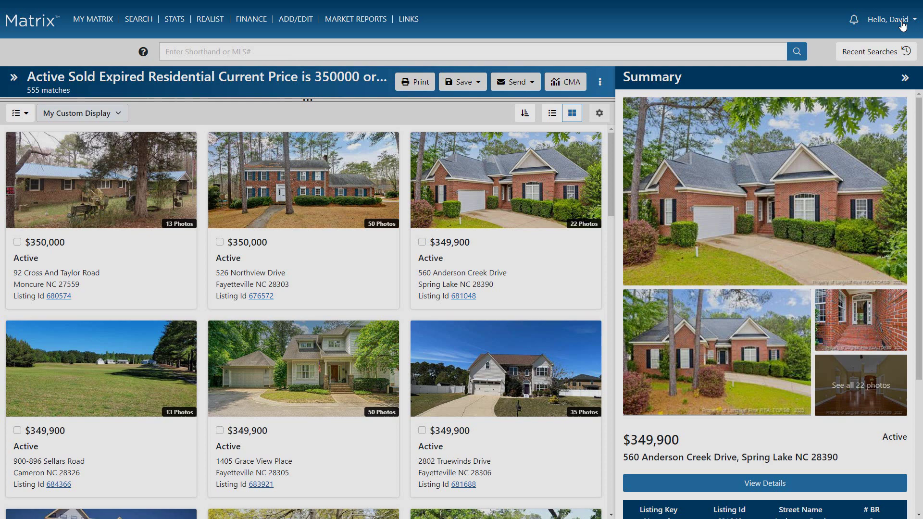
{"action": "left_click", "coordinate": [904, 78]}
{"action": "left_click", "coordinate": [860, 114]}
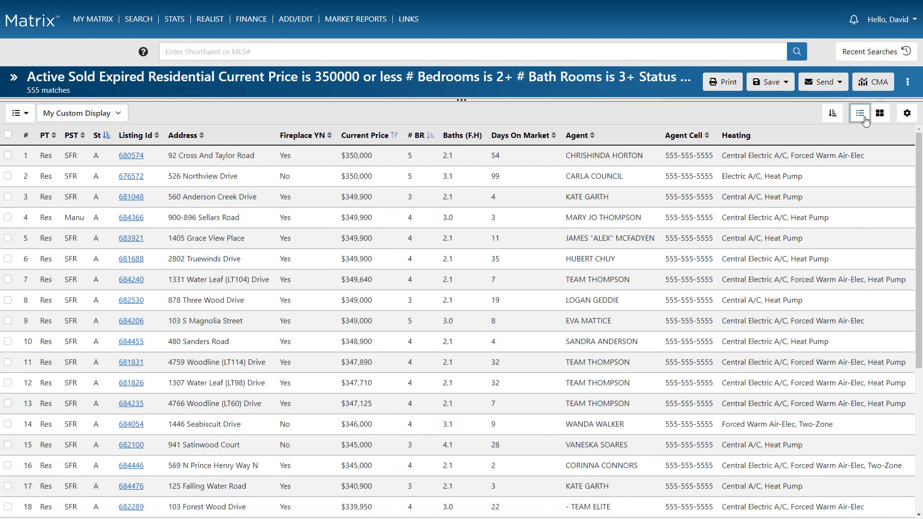